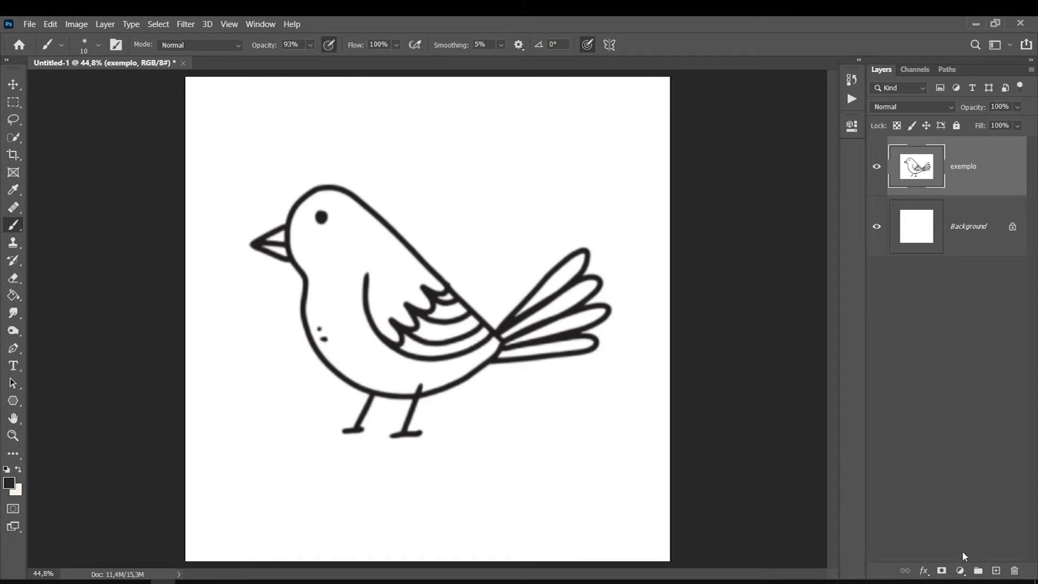
Open the Create new fill or adjustment layer menu below the bird drawing's layers.
{"action": "left_click", "coordinate": [960, 570]}
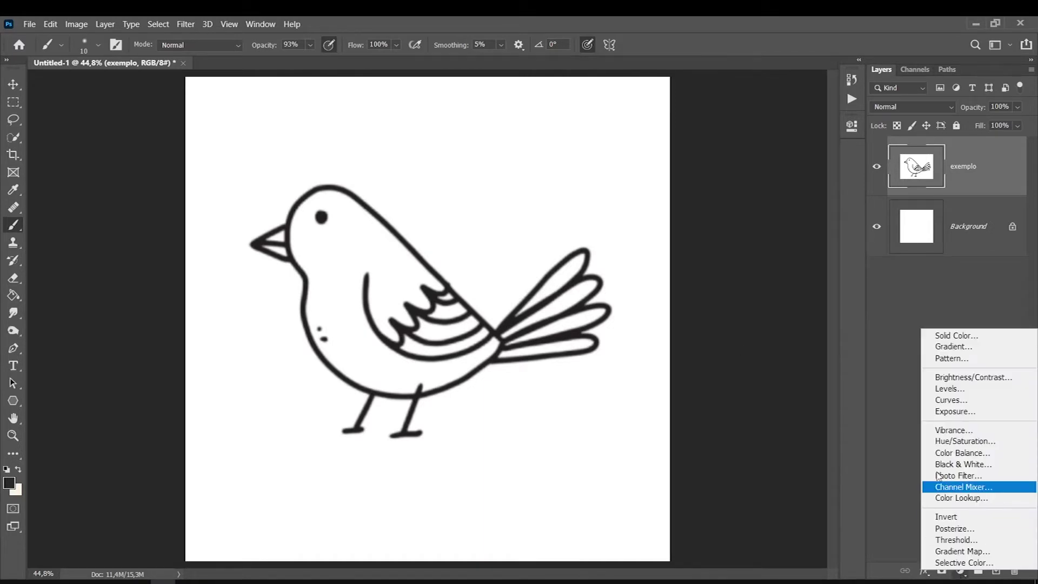
Add a Curves adjustment with black and white input sliders pulled inward, then reselect exemplo.
{"action": "left_click", "coordinate": [942, 400]}
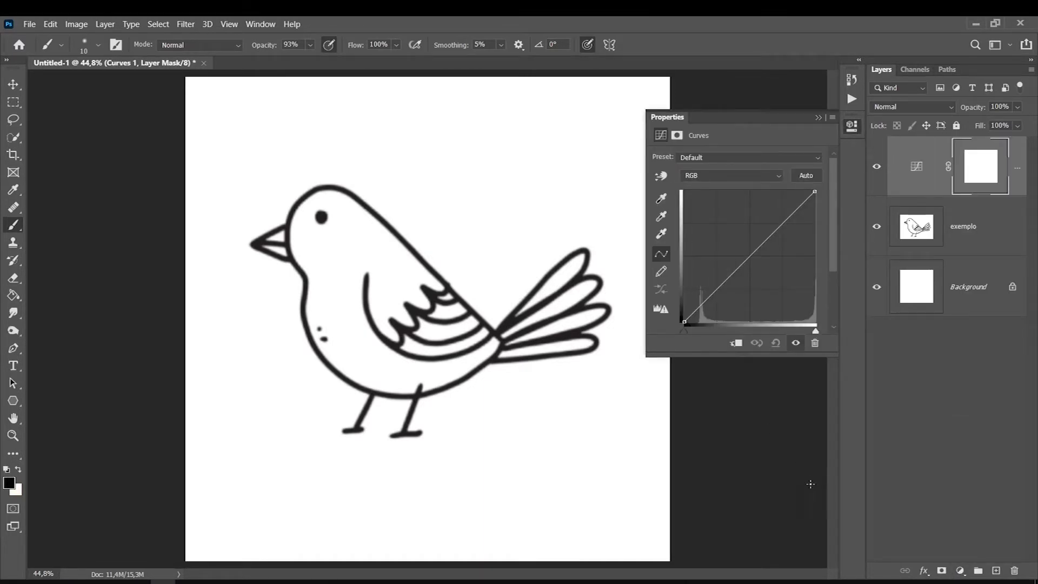
{"action": "left_click_drag", "start_coordinate": [682, 330], "coordinate": [744, 331]}
{"action": "left_click_drag", "start_coordinate": [815, 330], "coordinate": [766, 330]}
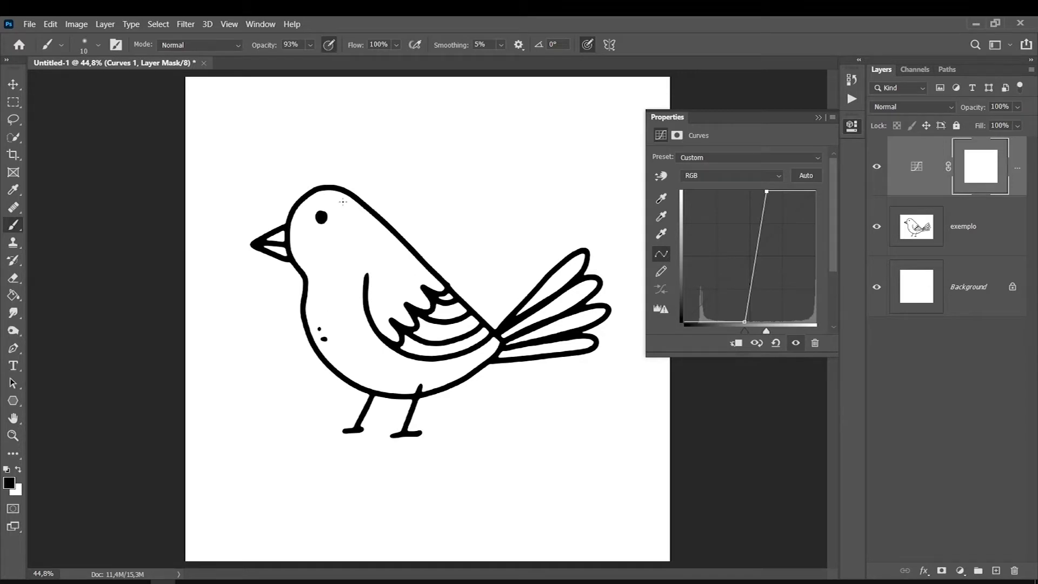
{"action": "left_click", "coordinate": [817, 118]}
{"action": "left_click", "coordinate": [973, 231]}
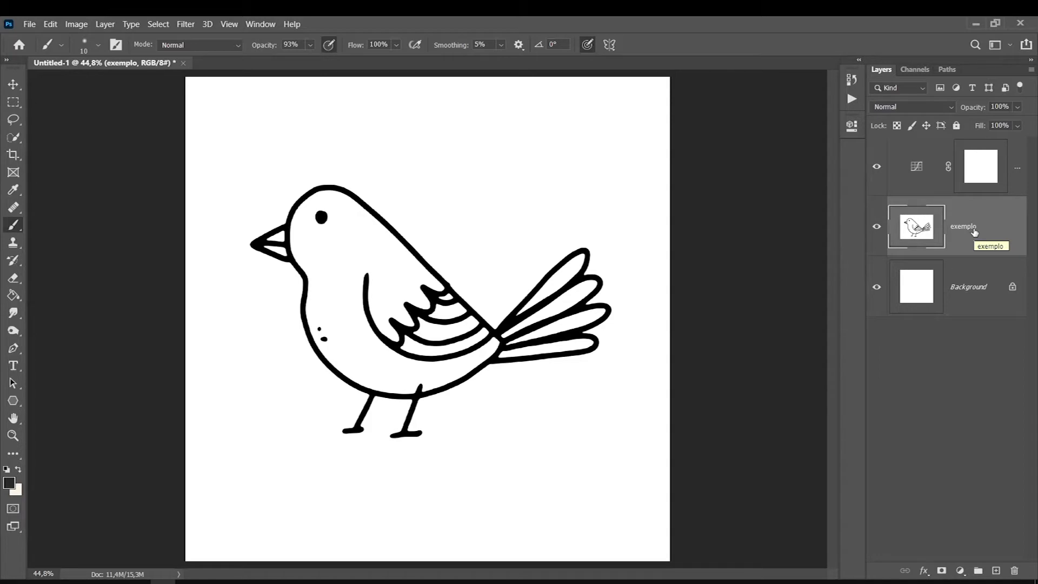
Apply a Gaussian Blur of about 5.6 pixels to the exemplo bird layer.
{"action": "left_click", "coordinate": [186, 24]}
{"action": "left_click", "coordinate": [373, 214]}
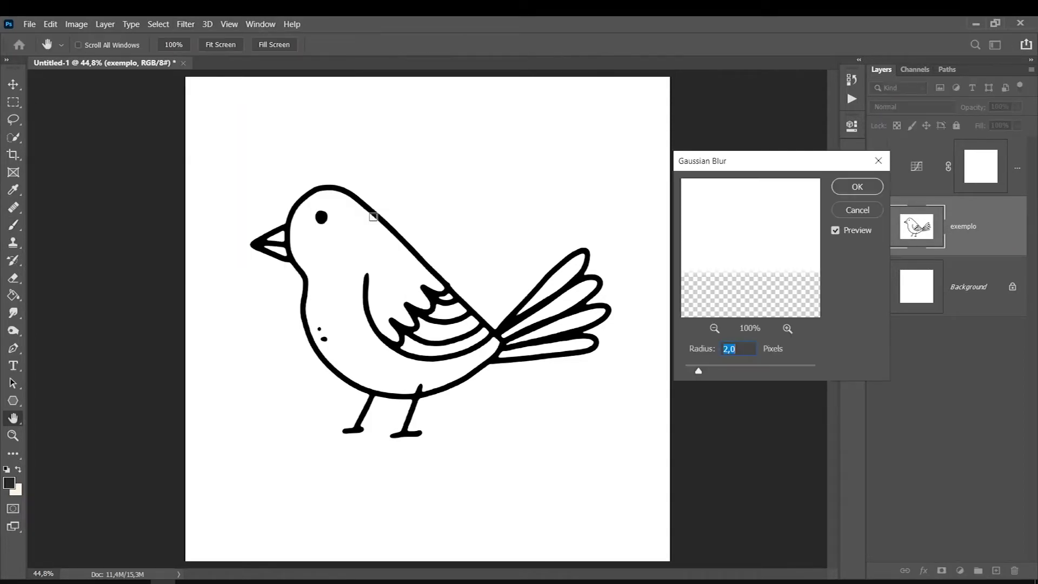
{"action": "left_click_drag", "start_coordinate": [698, 371], "coordinate": [712, 371]}
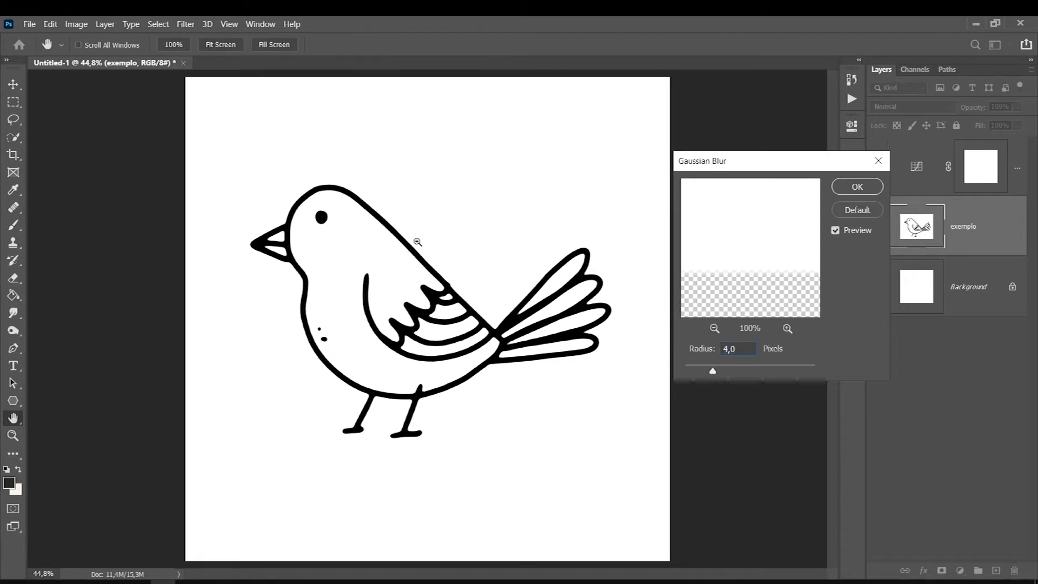
{"action": "key", "text": "ctrl+plus"}
{"action": "key", "text": "ctrl+plus"}
{"action": "key", "text": "ctrl+plus"}
{"action": "key", "text": "ctrl+plus"}
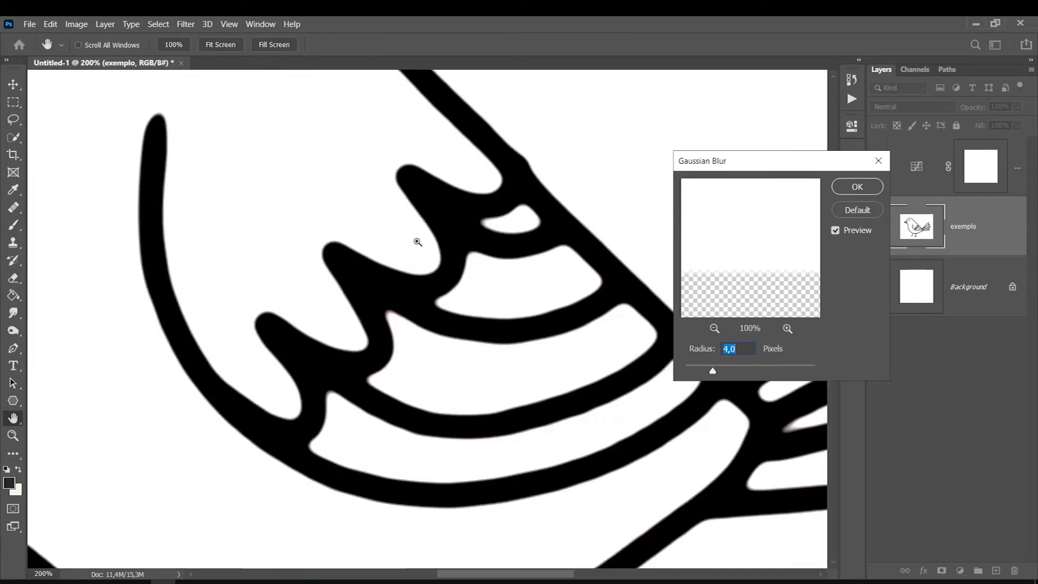
{"action": "left_click_drag", "start_coordinate": [712, 371], "coordinate": [722, 371]}
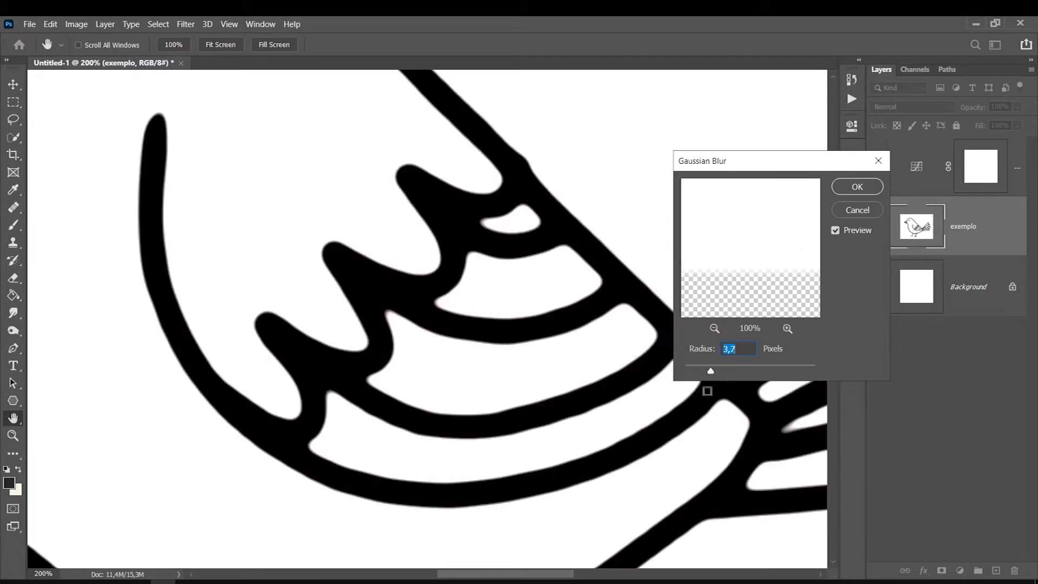
{"action": "left_click", "coordinate": [841, 193]}
Steepen the Curves adjustment further to re-sharpen the blurred outlines.
{"action": "double_click", "coordinate": [919, 167]}
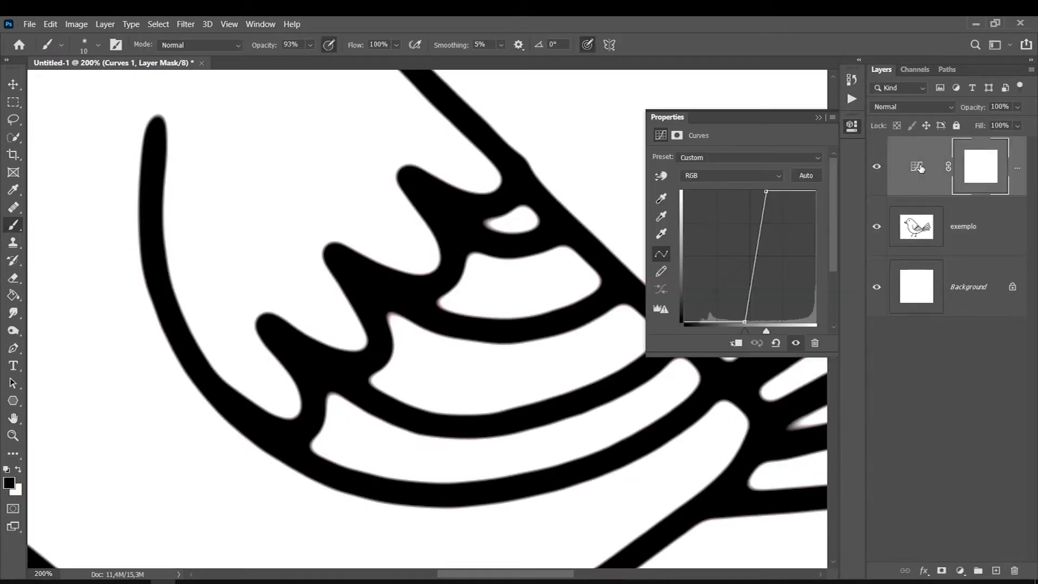
{"action": "mouse_move", "coordinate": [743, 330]}
{"action": "left_mouse_down"}
{"action": "mouse_move", "coordinate": [719, 332]}
{"action": "mouse_move", "coordinate": [767, 331]}
{"action": "mouse_move", "coordinate": [755, 331]}
{"action": "left_mouse_up"}
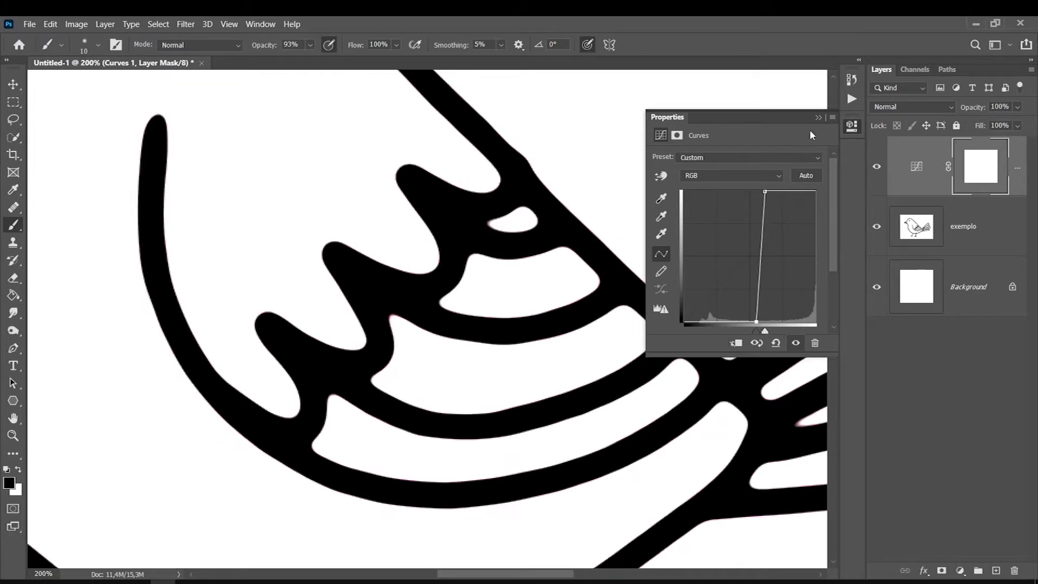
{"action": "left_click", "coordinate": [818, 117]}
{"action": "scroll", "coordinate": [642, 167], "scroll_direction": "up", "scroll_amount": 3}
{"action": "scroll", "coordinate": [641, 167], "scroll_direction": "up", "scroll_amount": 4}
{"action": "scroll", "coordinate": [651, 169], "scroll_direction": "up", "scroll_amount": 3}
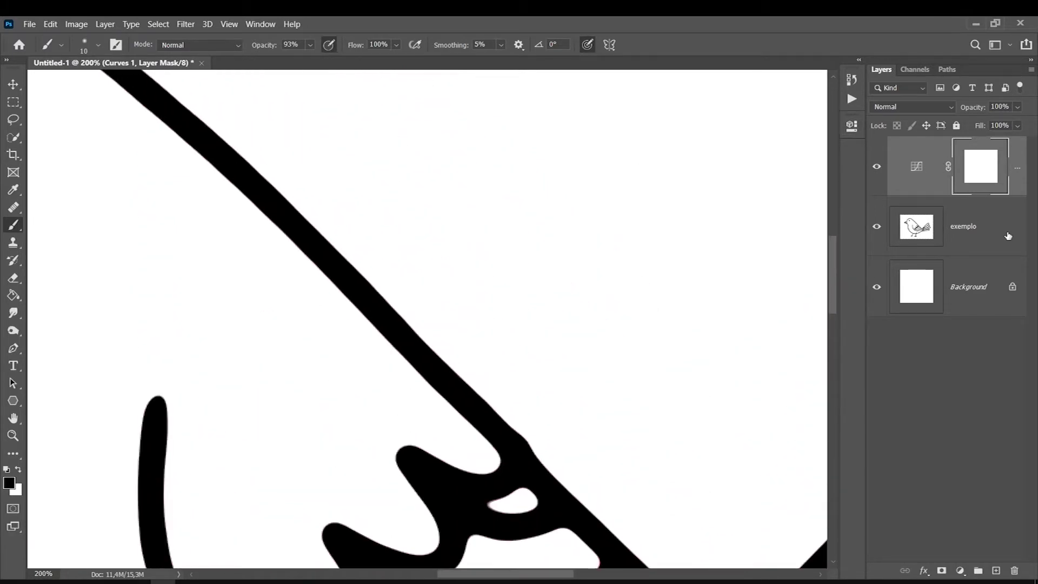
Merge the exemplo and Curves 1 layers into a single layer.
{"action": "left_click", "coordinate": [996, 232], "text": "ctrl"}
{"action": "left_click", "coordinate": [1006, 191], "text": "ctrl"}
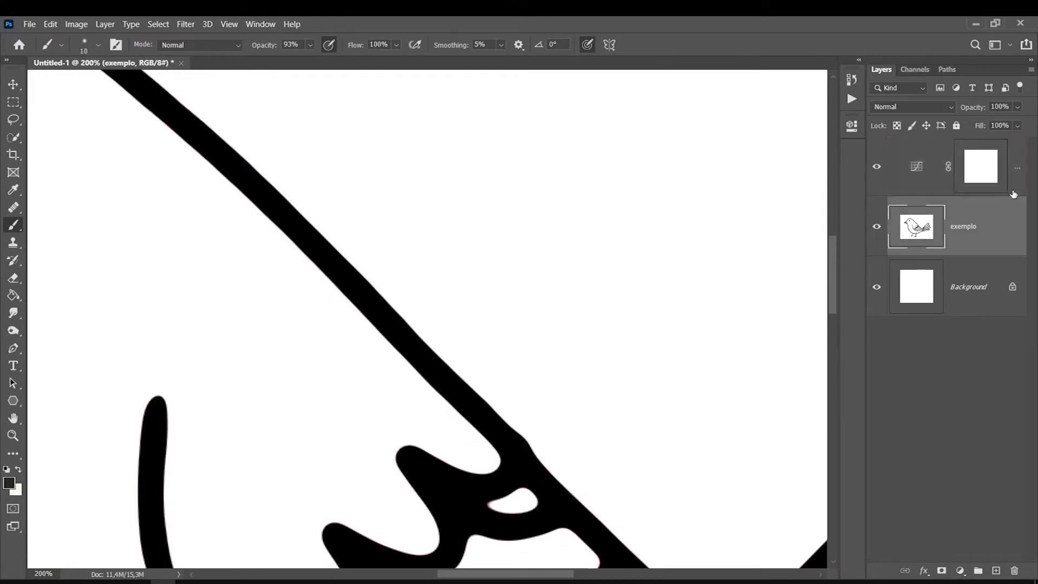
{"action": "right_click", "coordinate": [968, 211]}
{"action": "left_click", "coordinate": [816, 409]}
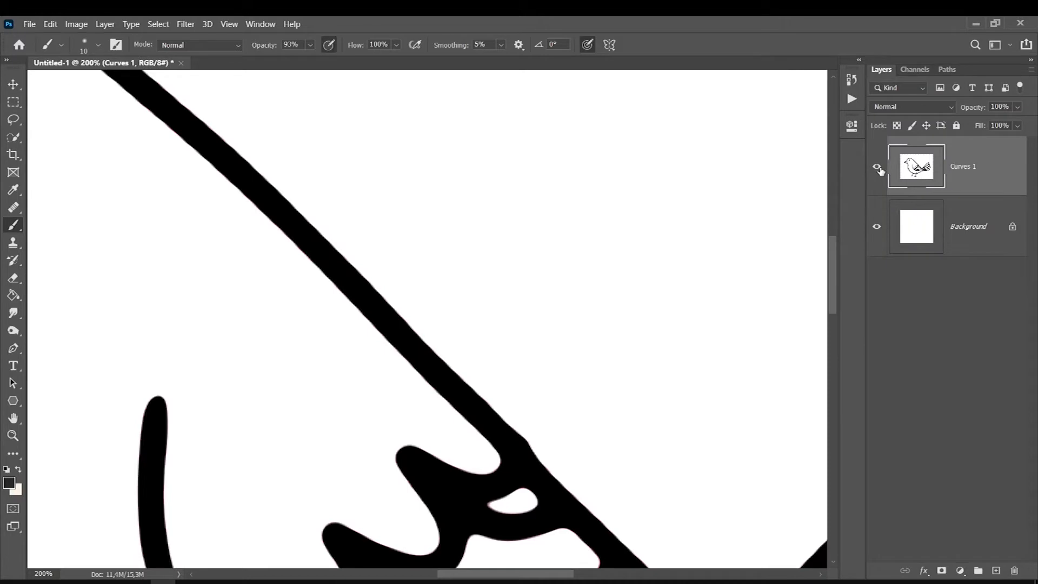
{"action": "scroll", "coordinate": [783, 300], "scroll_direction": "down", "scroll_amount": 3}
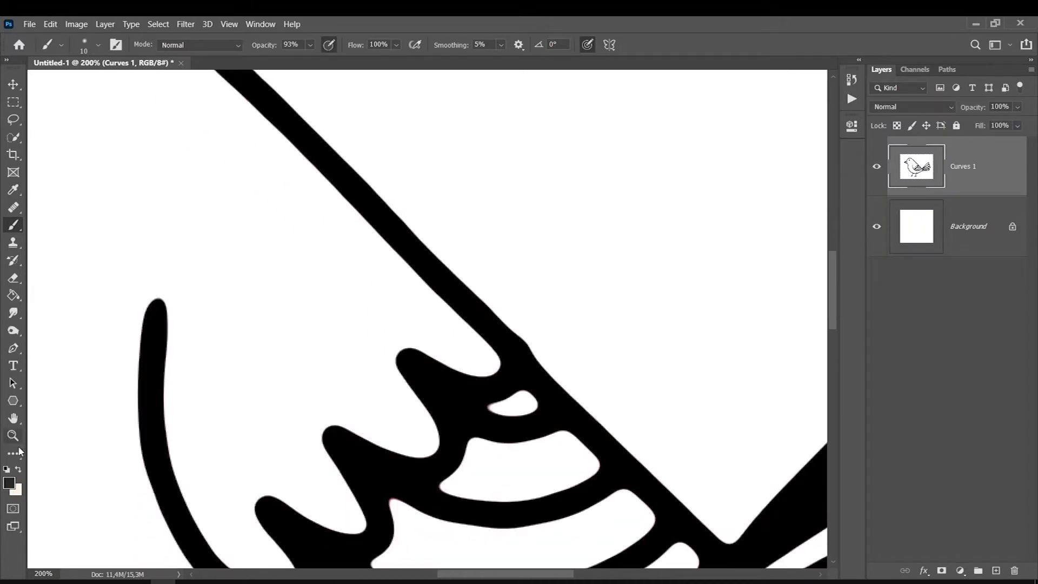
Set the foreground colour to white and erase the bump on the bird's back outline.
{"action": "left_click", "coordinate": [10, 482]}
{"action": "left_click", "coordinate": [529, 307]}
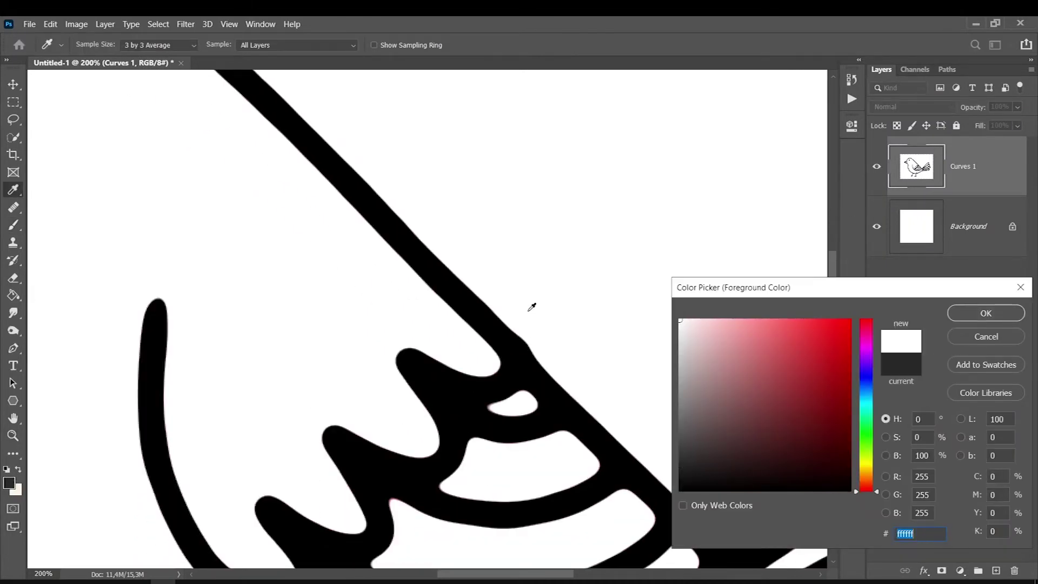
{"action": "key", "text": "Return"}
{"action": "key", "text": "e"}
{"action": "key", "text": "bracketleft"}
{"action": "left_click_drag", "start_coordinate": [517, 332], "coordinate": [535, 357]}
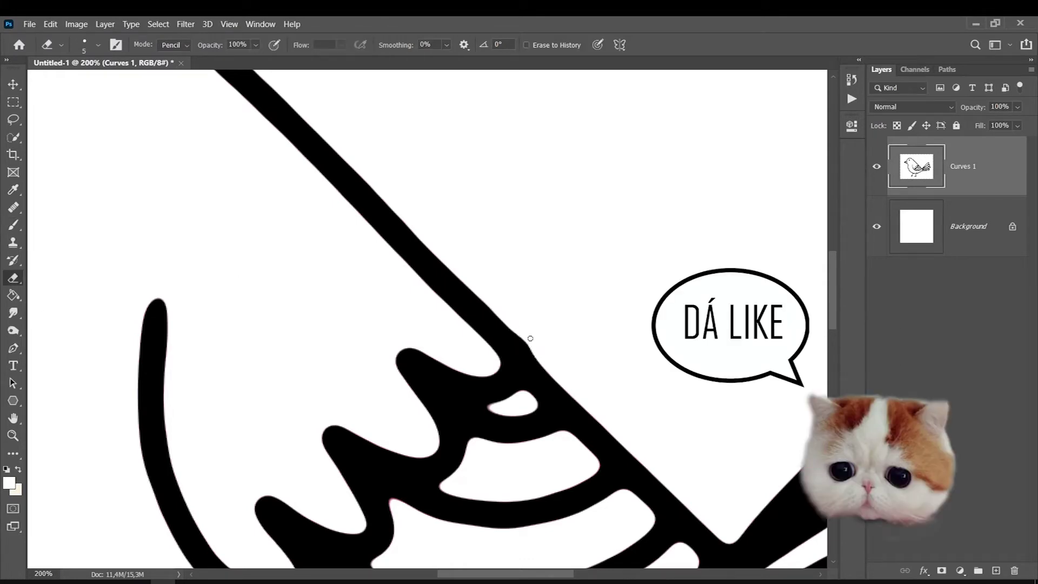
Harden the eraser at 3 pixels, erase remaining back-line roughness, and fit the view.
{"action": "right_click", "coordinate": [531, 341]}
{"action": "left_click_drag", "start_coordinate": [574, 357], "coordinate": [604, 360]}
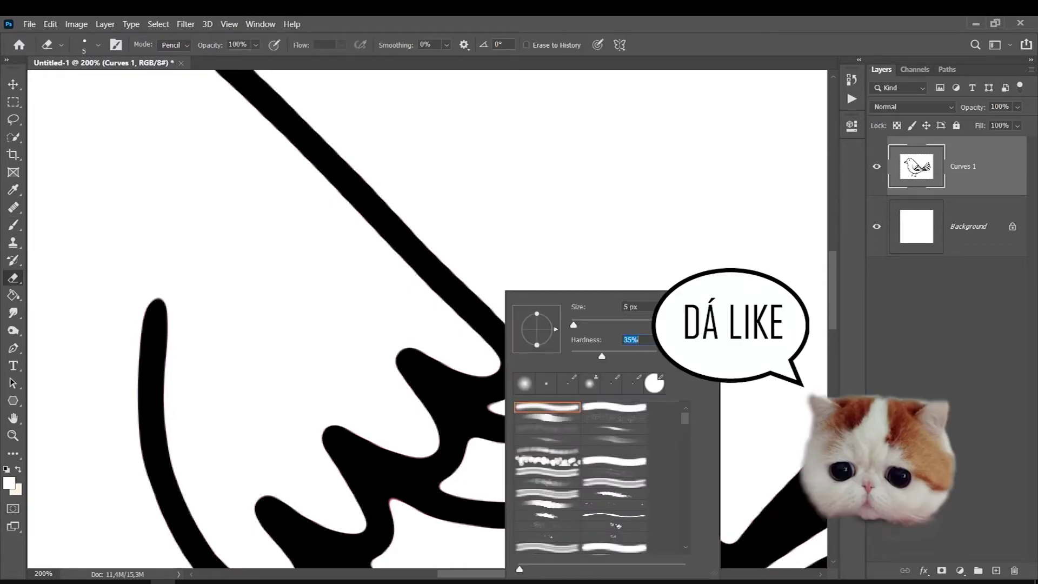
{"action": "key", "text": "Return"}
{"action": "key", "text": "bracketleft"}
{"action": "key", "text": "bracketleft"}
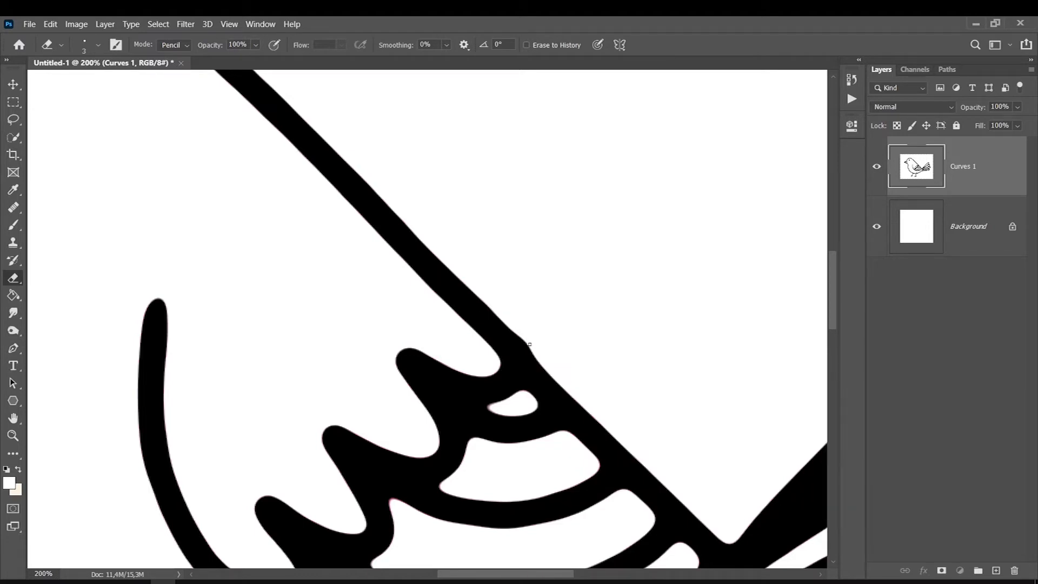
{"action": "left_click_drag", "start_coordinate": [519, 338], "coordinate": [532, 352]}
{"action": "key", "text": "ctrl+0"}
{"action": "key", "text": "b"}
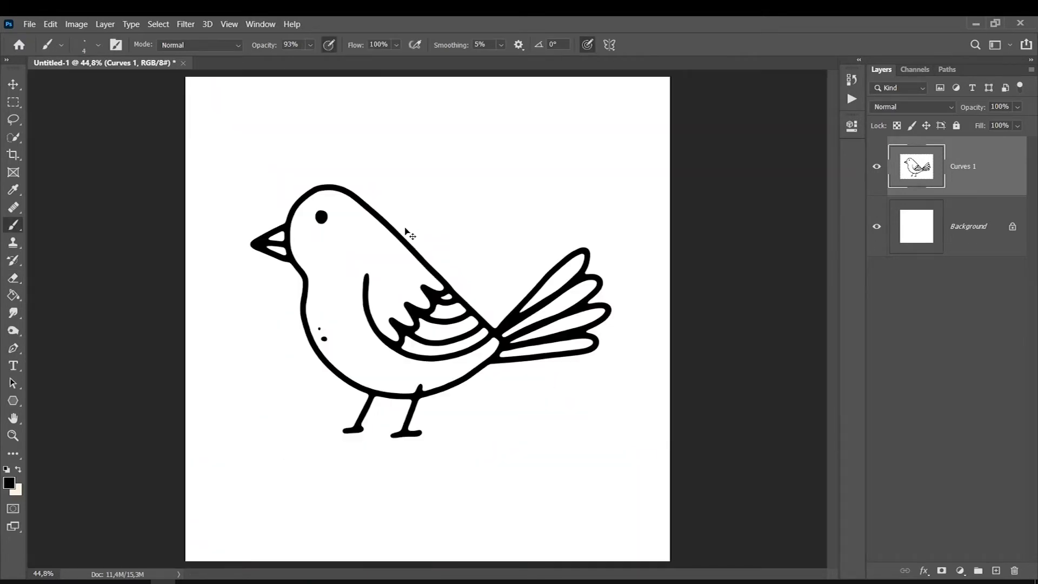
Restore the latest Brush Tool state from the History panel, then collapse the panel.
{"action": "scroll", "coordinate": [405, 228], "scroll_direction": "up", "scroll_amount": 2}
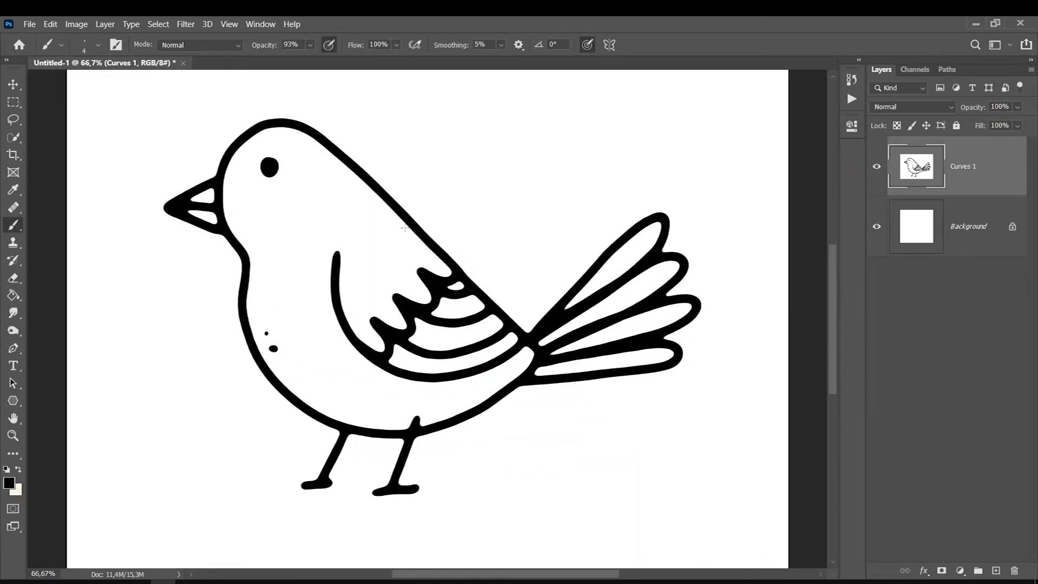
{"action": "left_click_drag", "start_coordinate": [415, 574], "coordinate": [404, 575]}
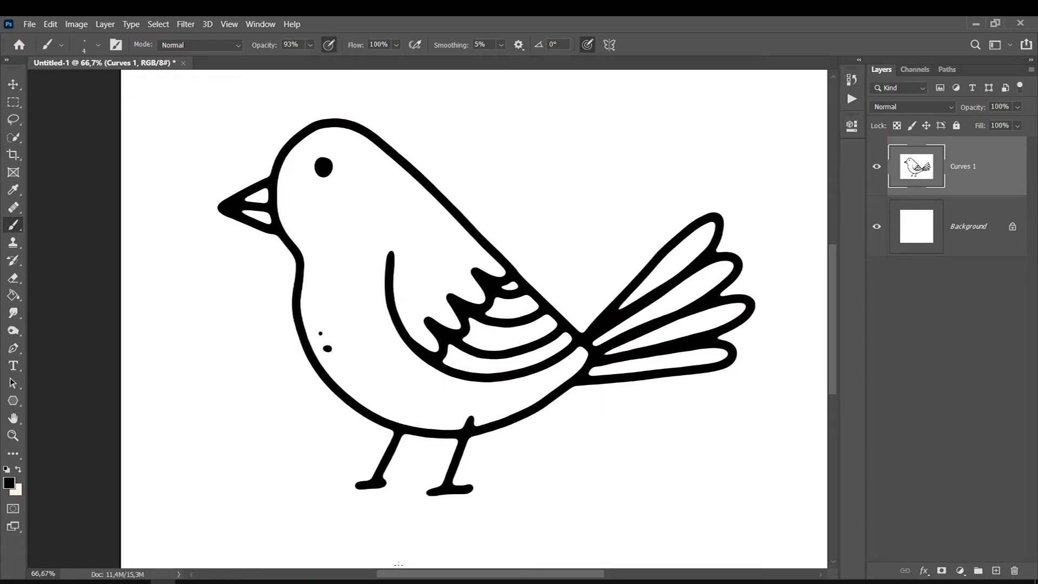
{"action": "scroll", "coordinate": [831, 295], "scroll_direction": "up", "scroll_amount": 2}
{"action": "scroll", "coordinate": [831, 296], "scroll_direction": "down", "scroll_amount": 1}
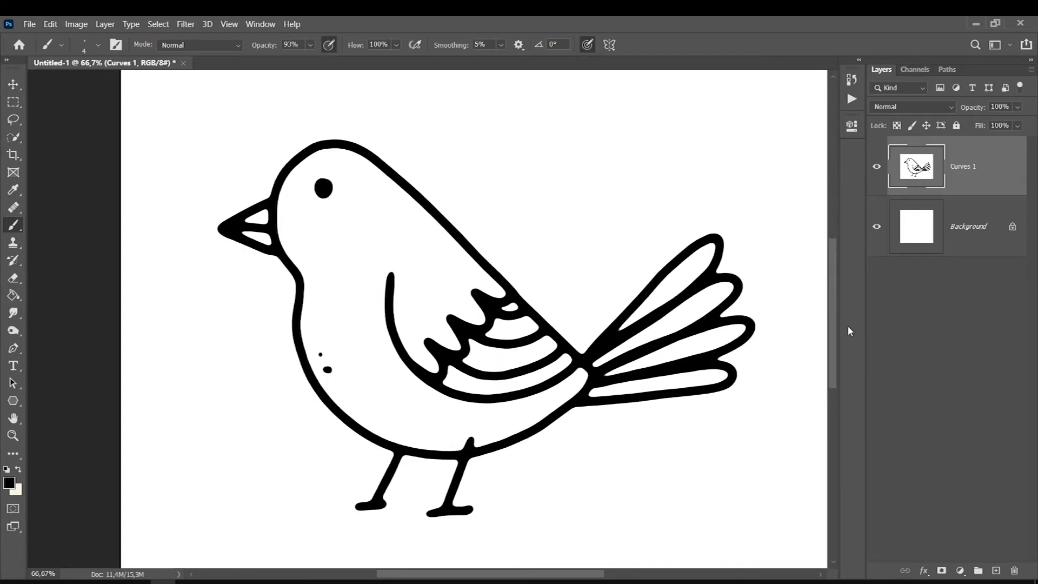
{"action": "left_click", "coordinate": [851, 79]}
{"action": "scroll", "coordinate": [757, 216], "scroll_direction": "up", "scroll_amount": 5}
{"action": "left_click", "coordinate": [767, 95]}
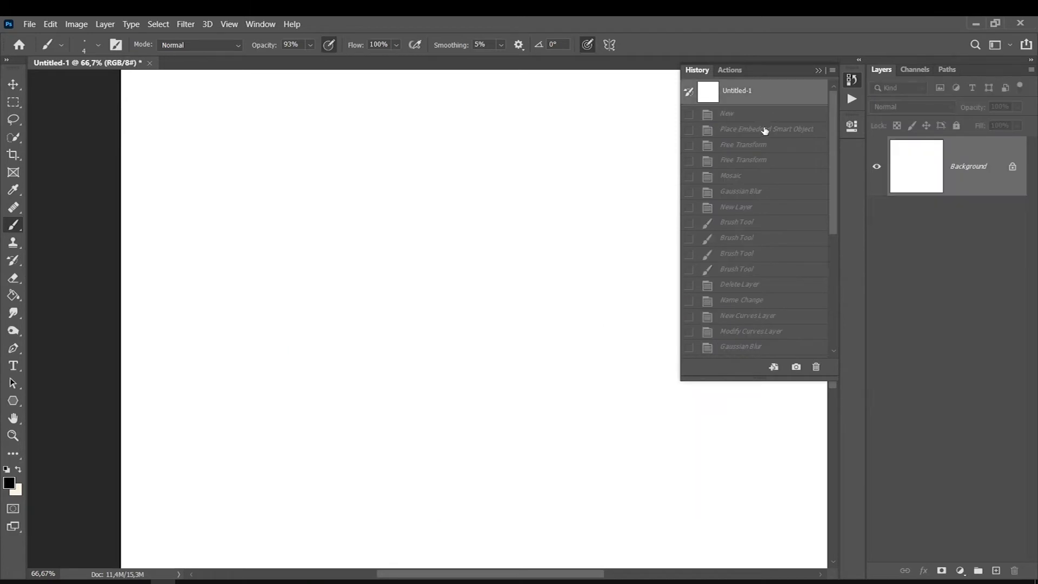
{"action": "scroll", "coordinate": [763, 133], "scroll_direction": "down", "scroll_amount": 4}
{"action": "left_click", "coordinate": [751, 132]}
{"action": "scroll", "coordinate": [781, 225], "scroll_direction": "down", "scroll_amount": 1}
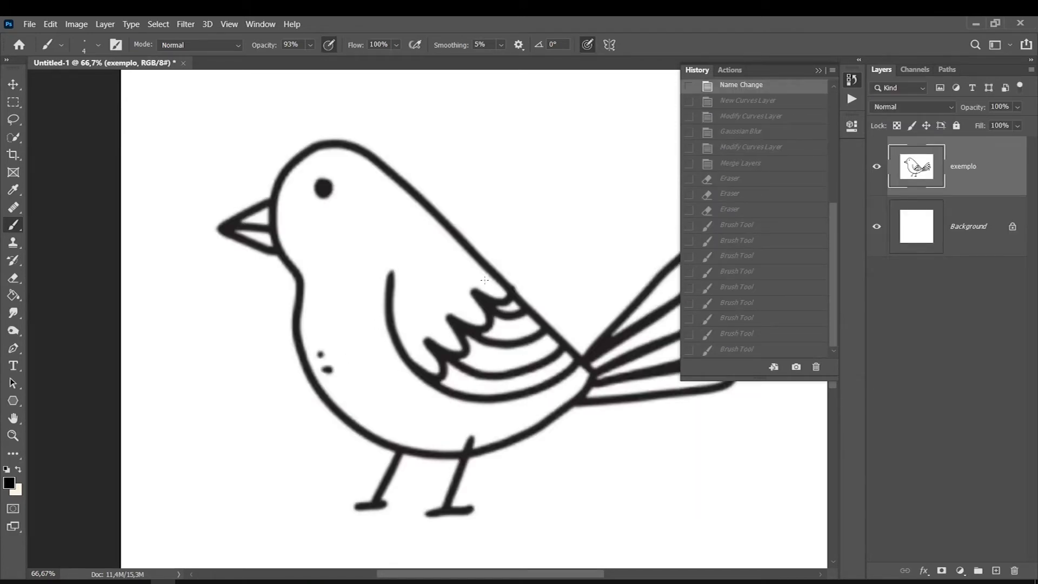
{"action": "left_click", "coordinate": [719, 350]}
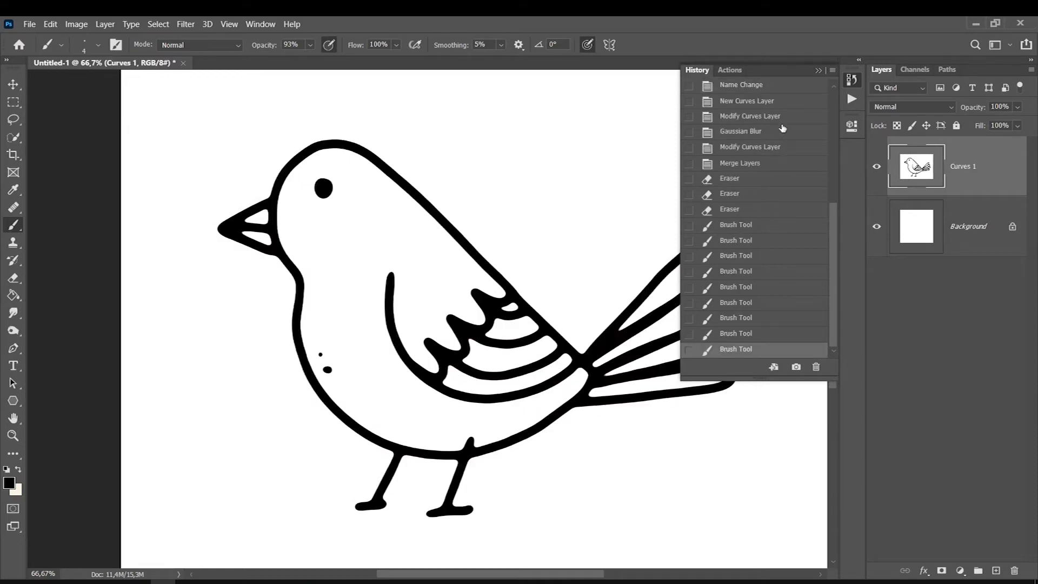
{"action": "left_click", "coordinate": [818, 70]}
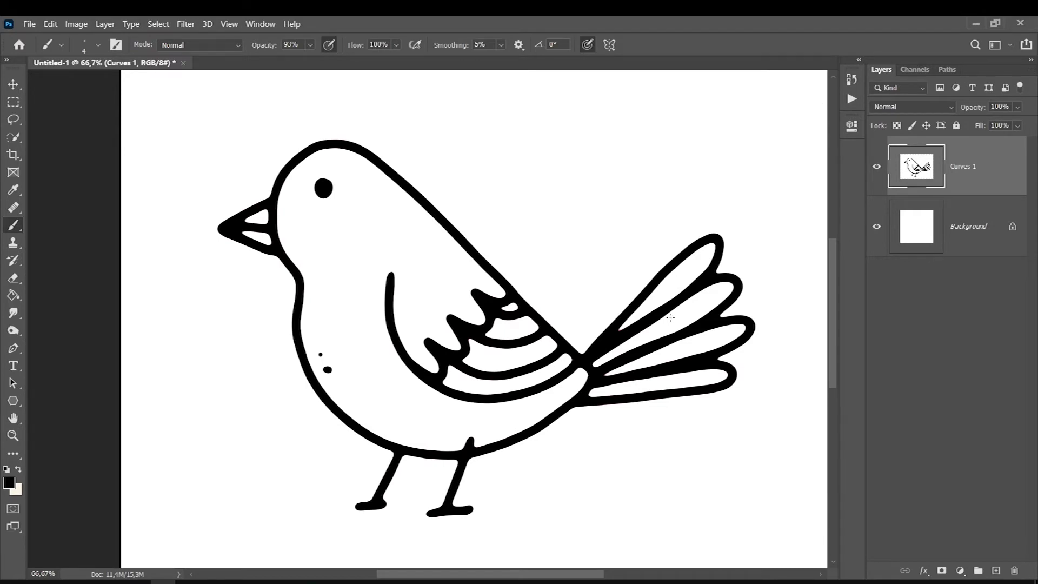
Desaturate the bird with Hue/Saturation, Saturation set to -100.
{"action": "key", "text": "ctrl+u"}
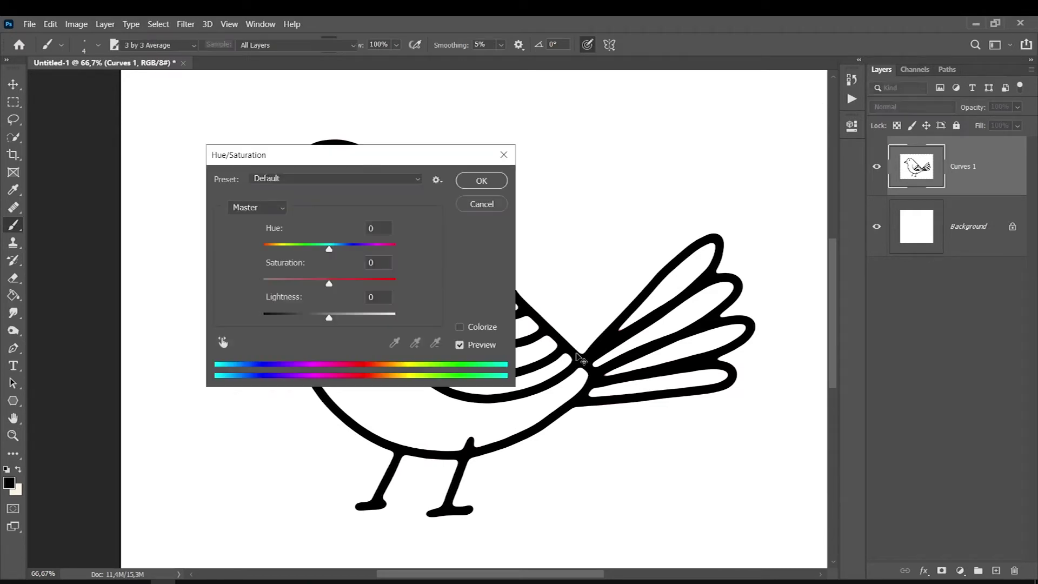
{"action": "left_click_drag", "start_coordinate": [328, 282], "coordinate": [322, 284]}
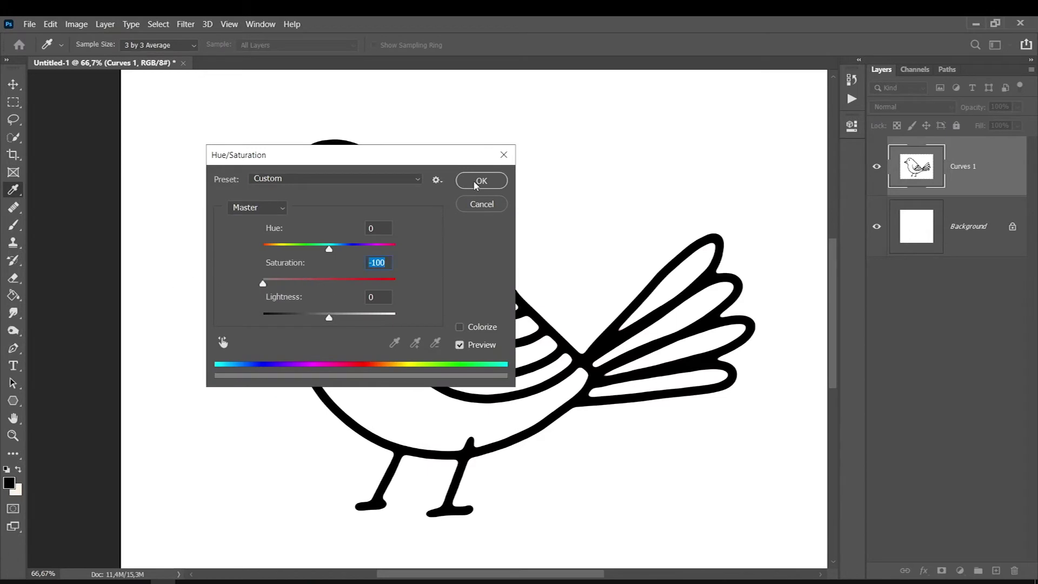
{"action": "left_click", "coordinate": [476, 179]}
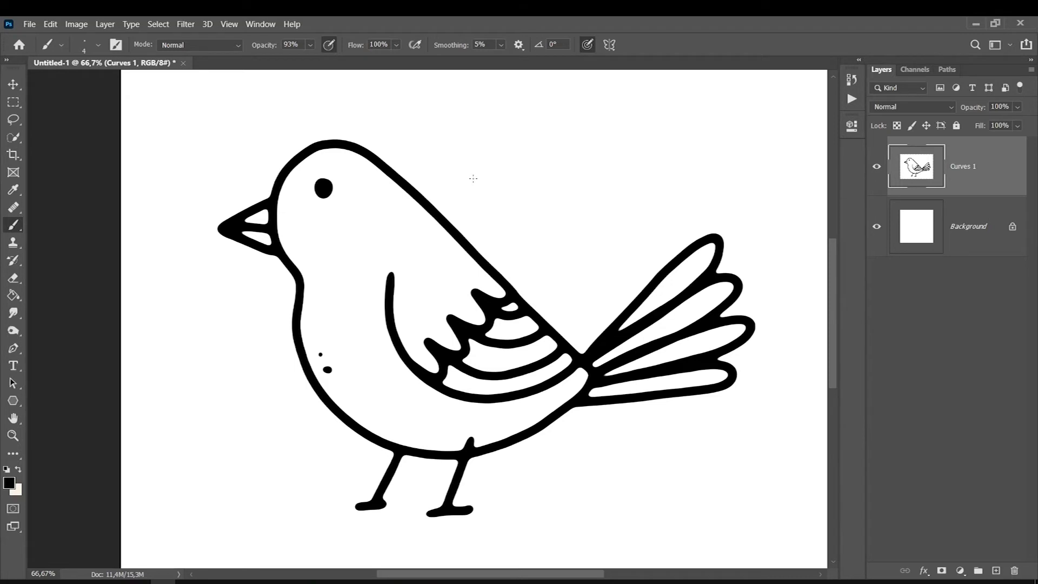
{"action": "left_click_drag", "start_coordinate": [16, 140], "coordinate": [48, 166]}
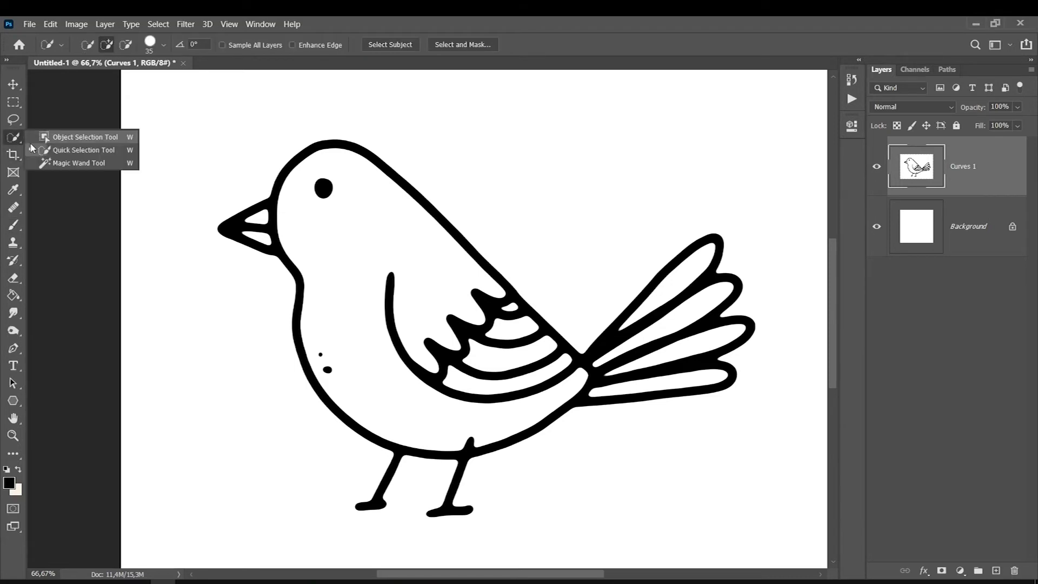
Select all black outlines with the Magic Wand on the eye plus Select Similar.
{"action": "left_click", "coordinate": [47, 166]}
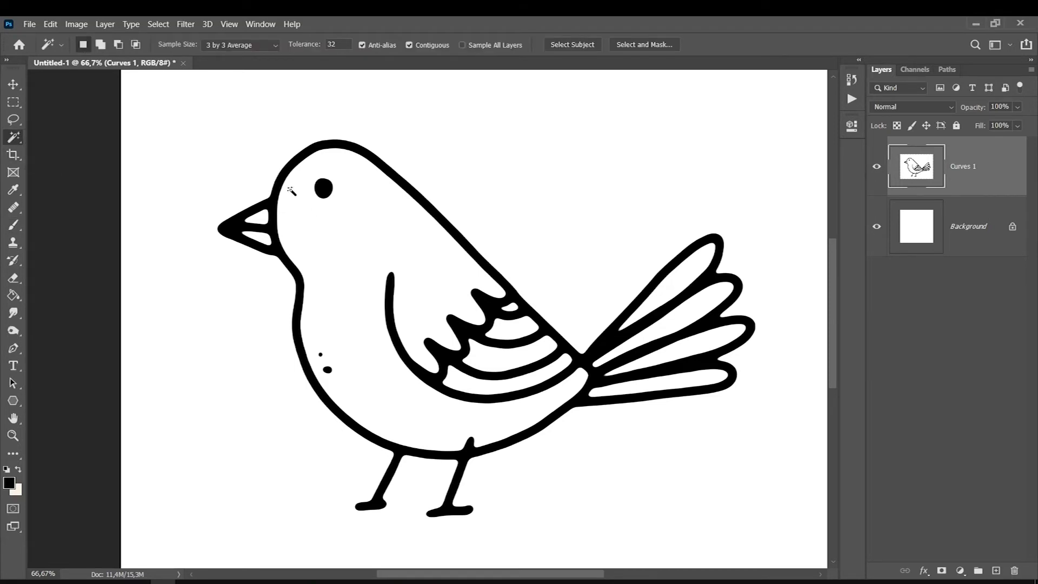
{"action": "left_click", "coordinate": [324, 188]}
{"action": "right_click", "coordinate": [330, 192]}
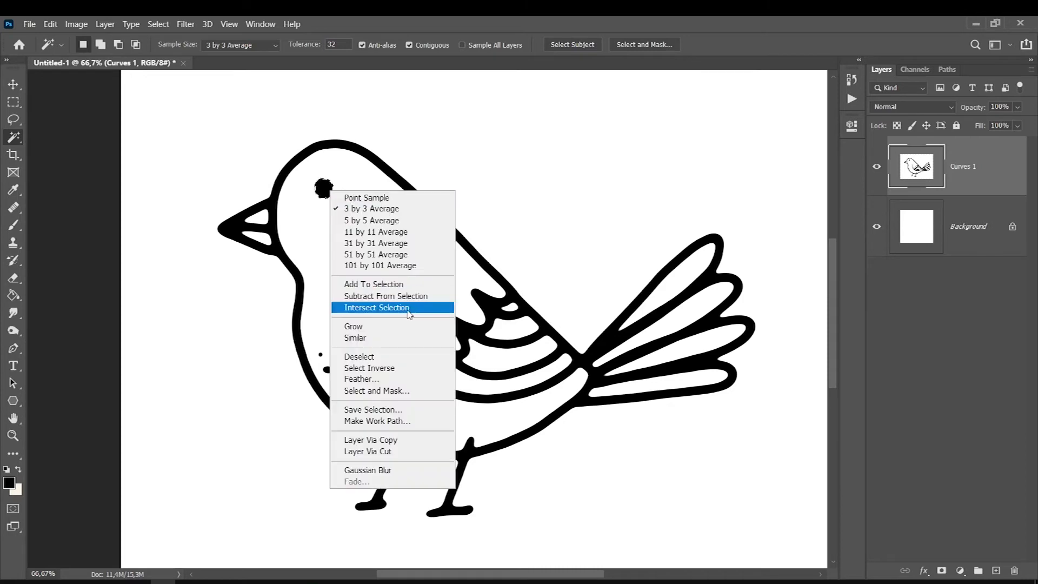
{"action": "left_click", "coordinate": [355, 337]}
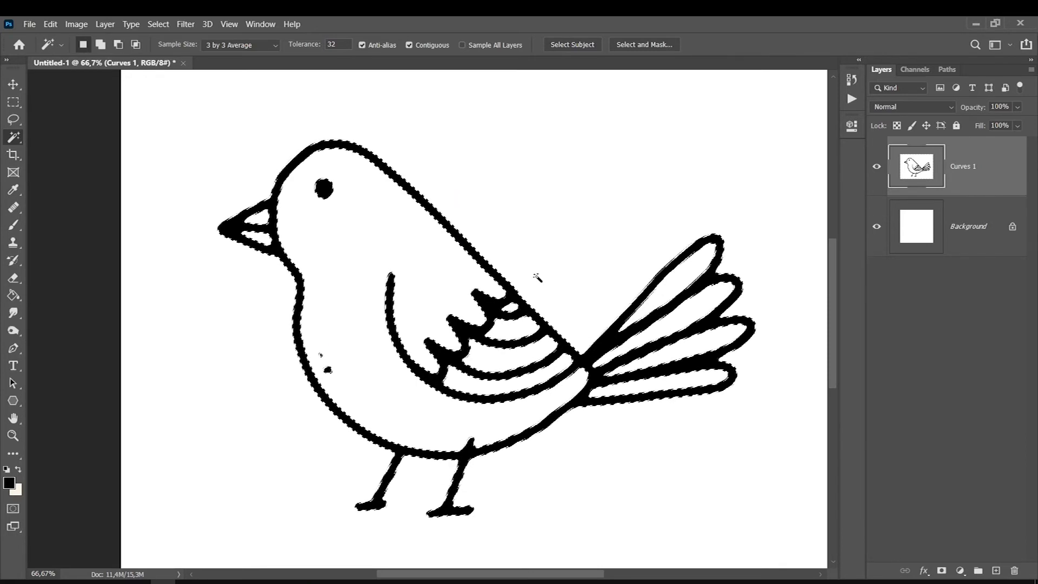
Convert the outline selection into a work path with 1-pixel tolerance.
{"action": "right_click", "coordinate": [279, 255]}
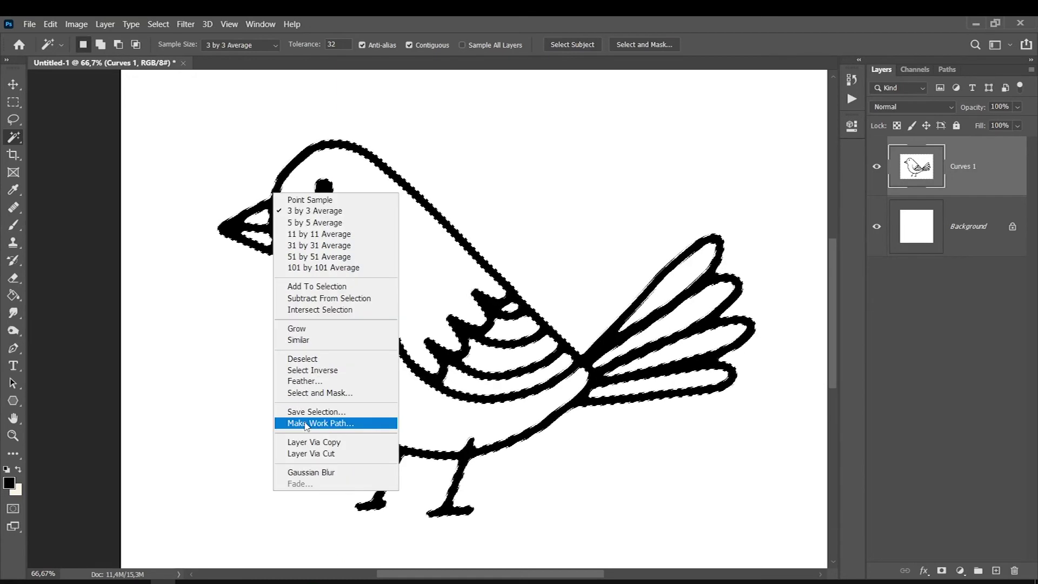
{"action": "left_click", "coordinate": [295, 423]}
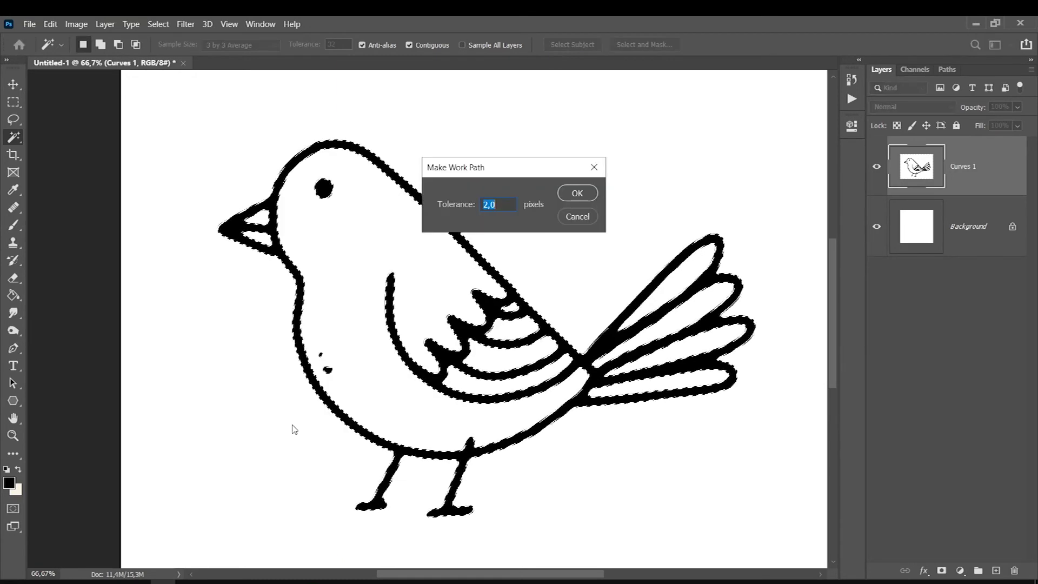
{"action": "type", "text": "1"}
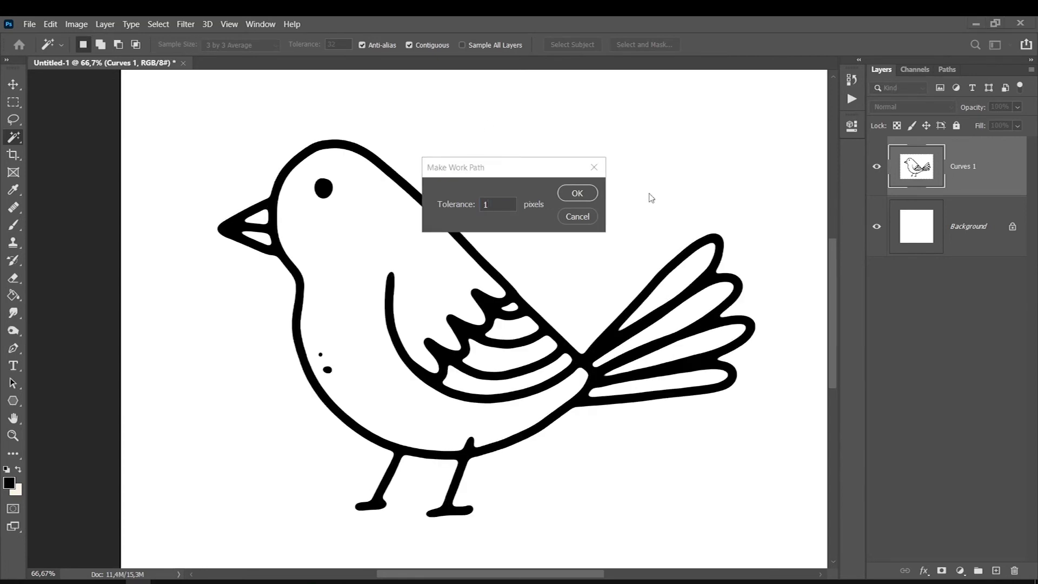
{"action": "left_click", "coordinate": [577, 193]}
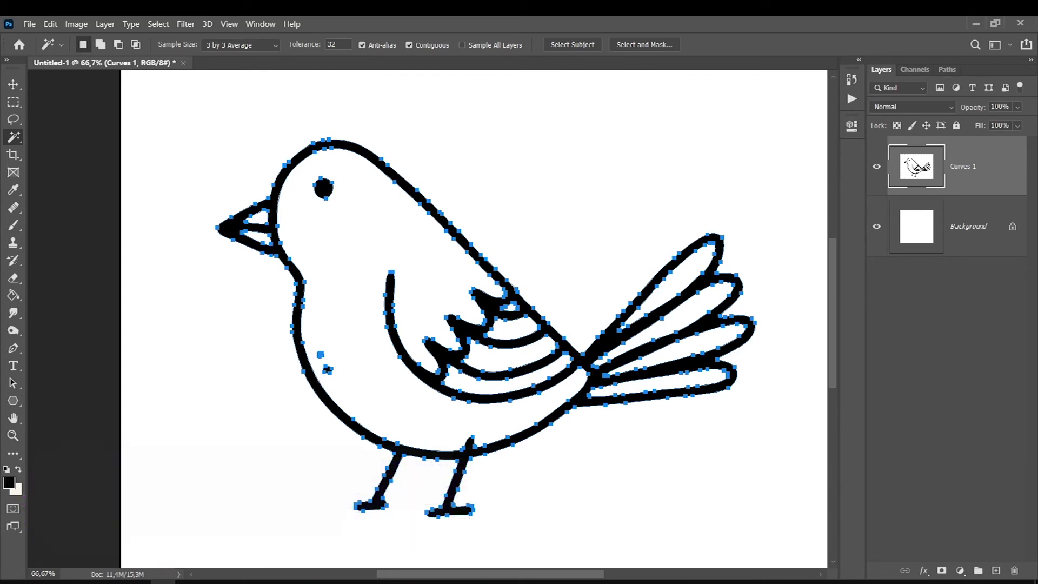
{"action": "left_click", "coordinate": [12, 384]}
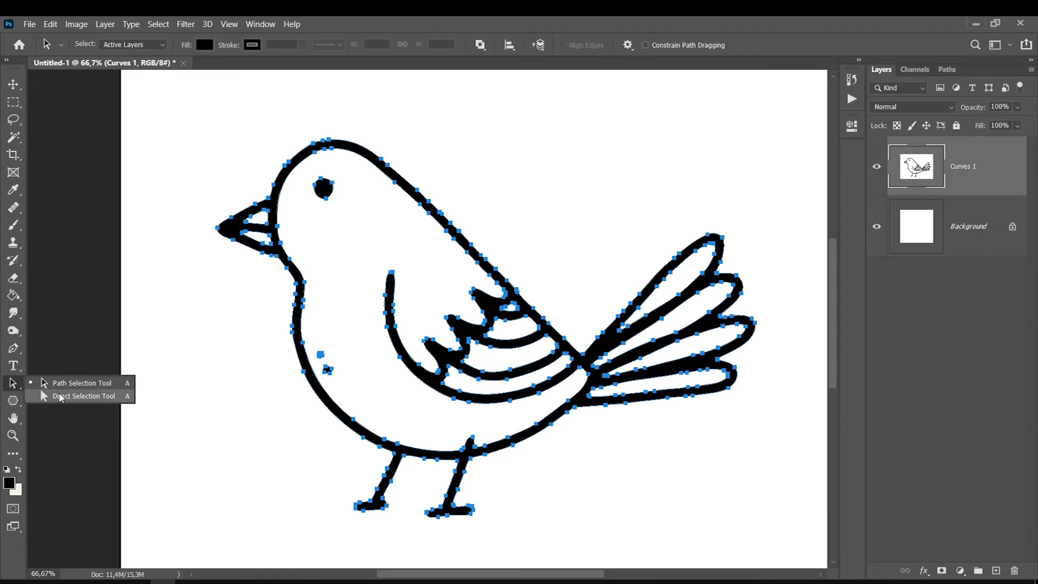
Create a vector mask on Curves 1 from the traced path using Direct Selection.
{"action": "left_click", "coordinate": [60, 397]}
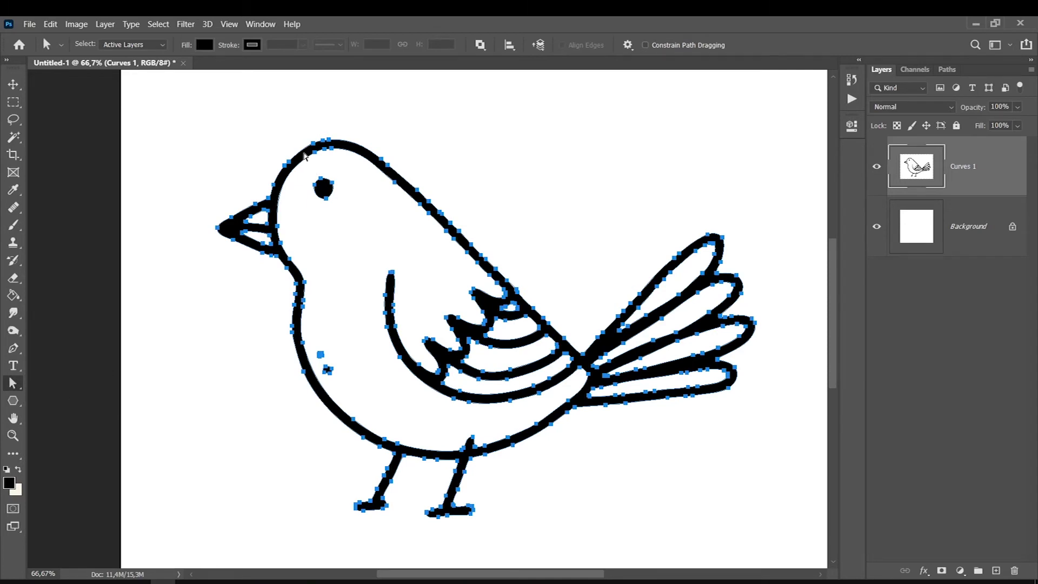
{"action": "right_click", "coordinate": [306, 157]}
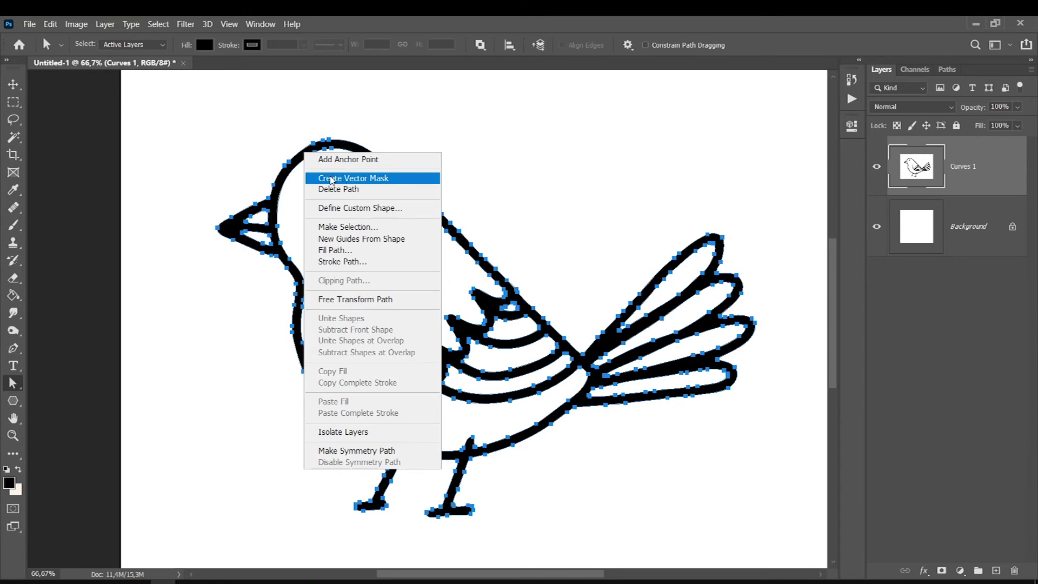
{"action": "left_click", "coordinate": [331, 180]}
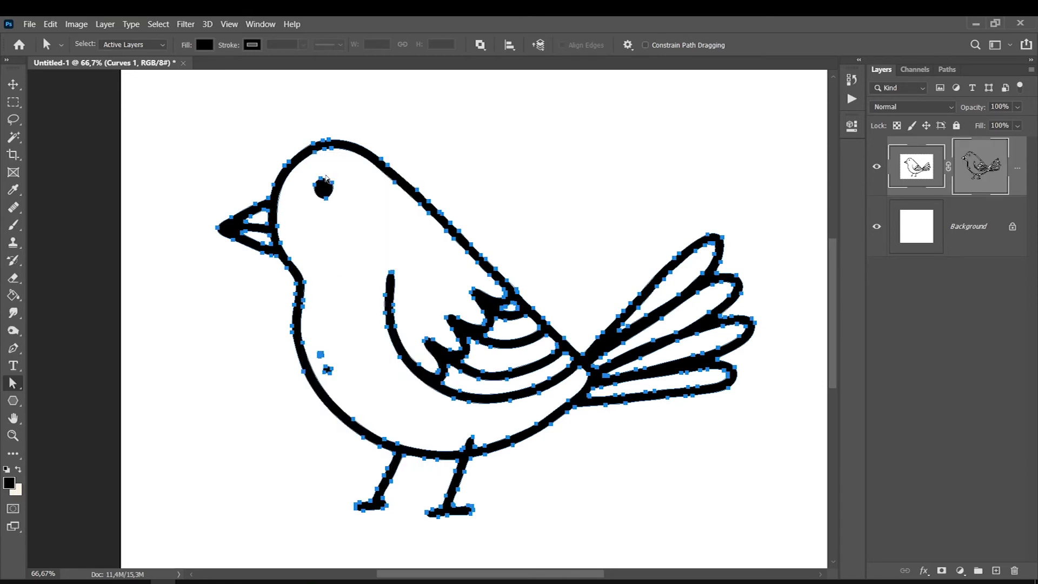
Hide the Background layer and path outline, then fit the whole image on screen.
{"action": "left_click", "coordinate": [876, 226]}
{"action": "left_click", "coordinate": [993, 174]}
{"action": "left_click", "coordinate": [980, 167]}
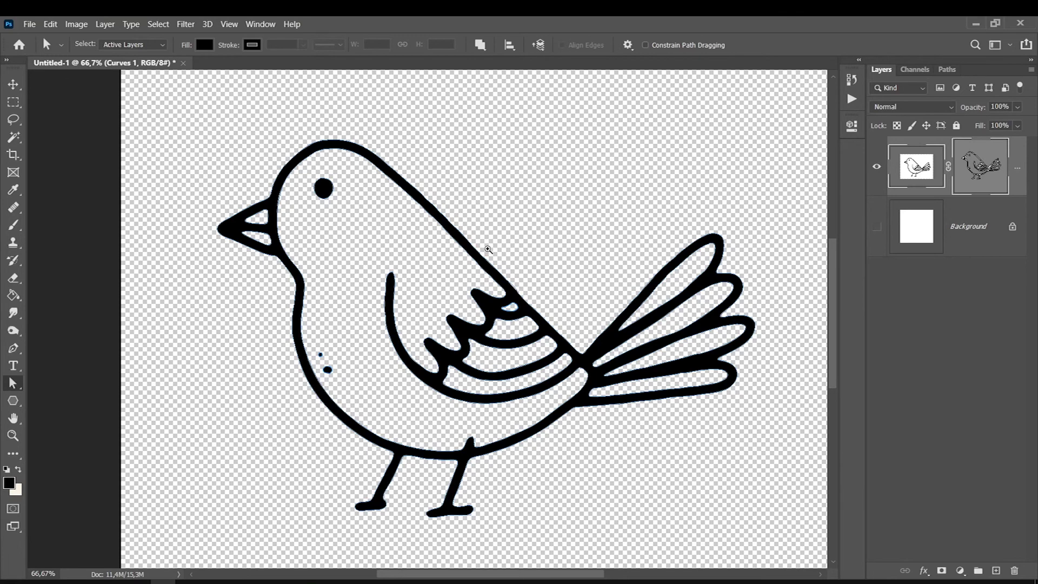
{"action": "key", "text": "ctrl+0"}
{"action": "key", "text": "m"}
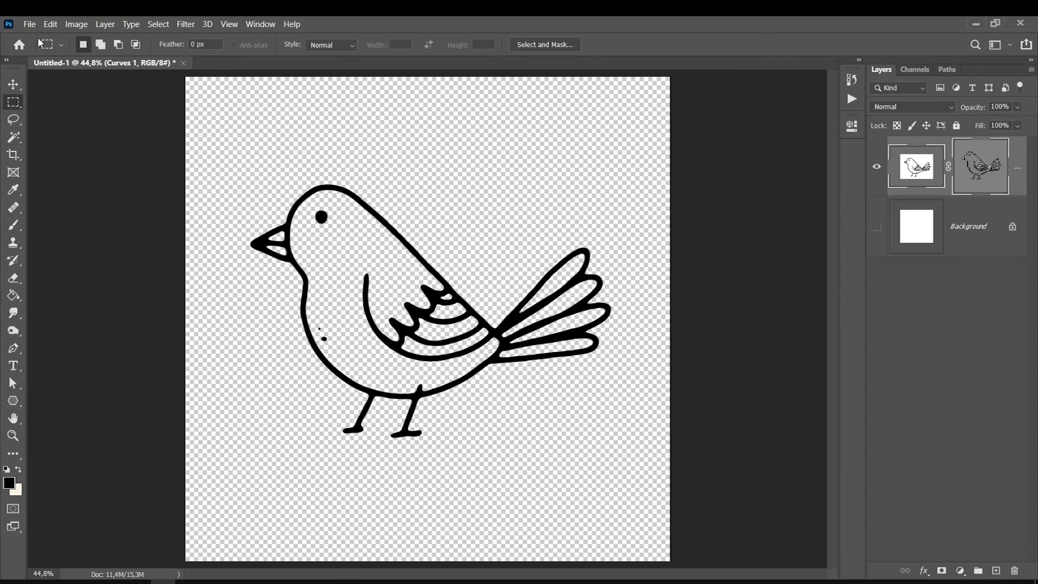
{"action": "left_click", "coordinate": [29, 24]}
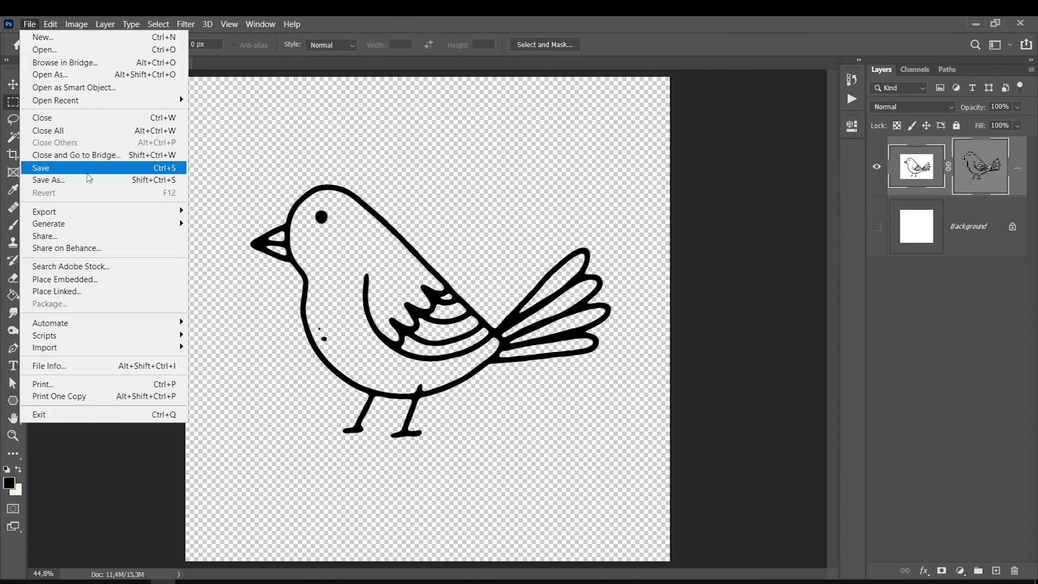
Save the drawing as a Photoshop EPS (*.EPS) file via Save As.
{"action": "left_click", "coordinate": [88, 180]}
{"action": "left_click", "coordinate": [227, 406]}
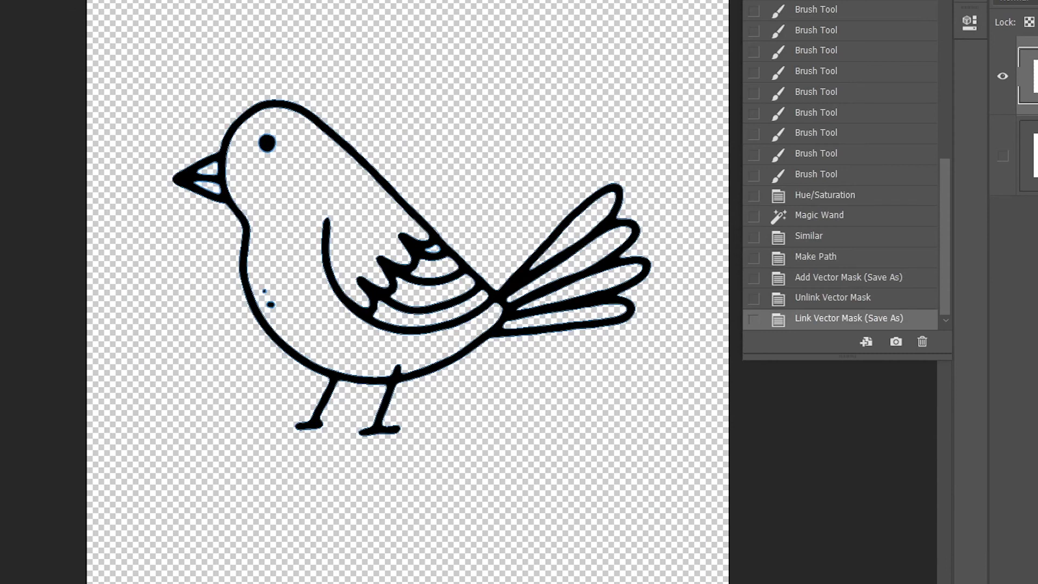
{"action": "left_click", "coordinate": [969, 22]}
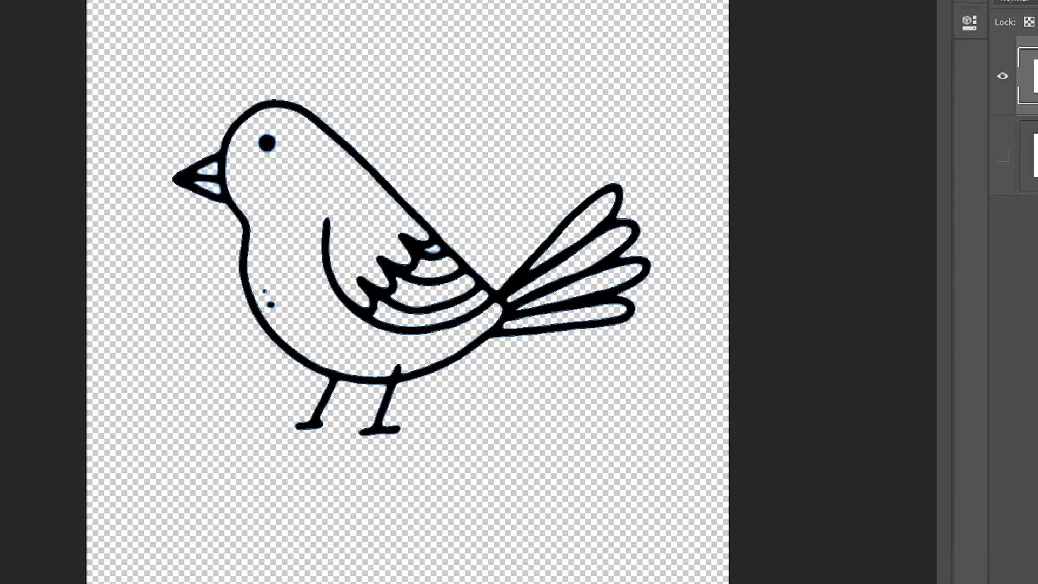